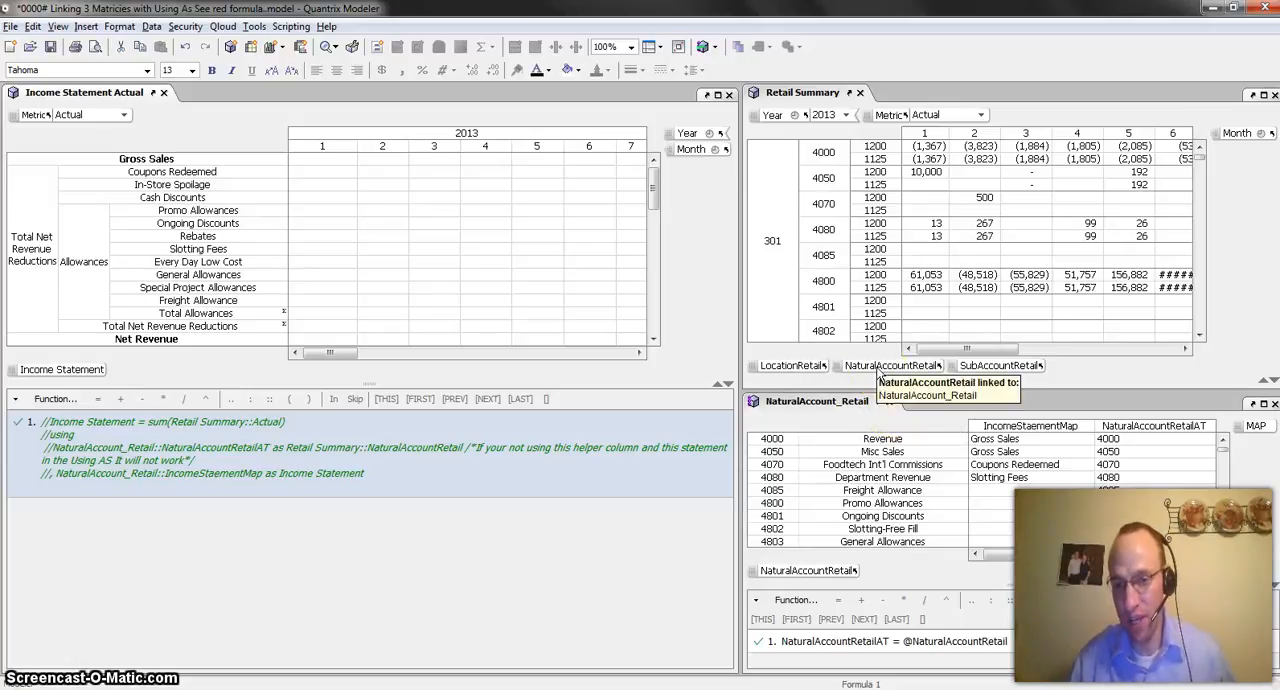
Map account 4085 to Freight Allowance in the IncomeStaementMap column of the NaturalAccount_Retail matrix
left_click(869, 375)
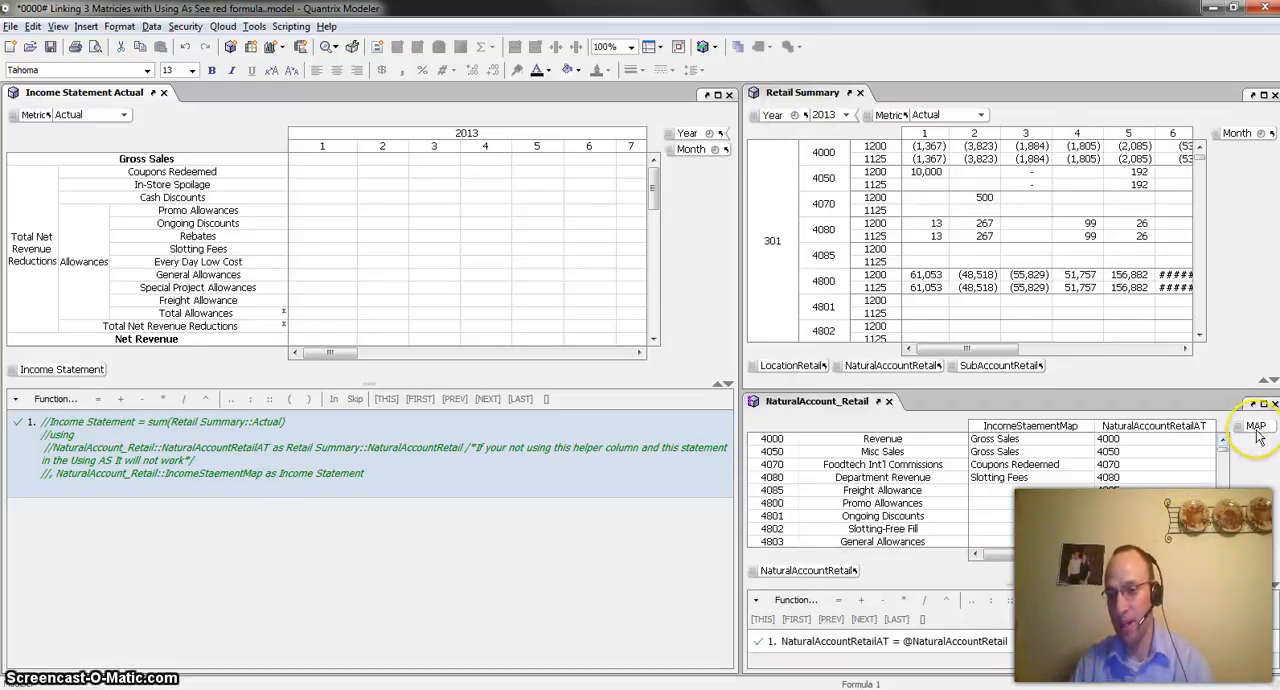
left_click(1035, 427)
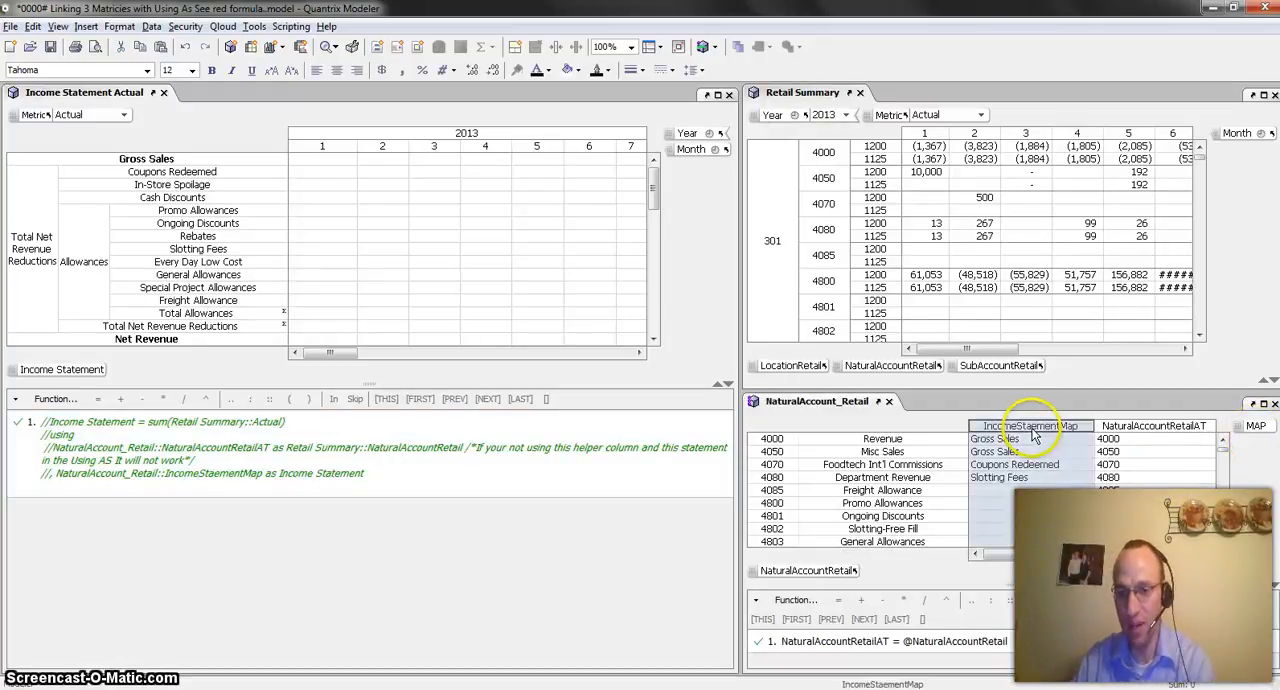
left_click(1030, 492)
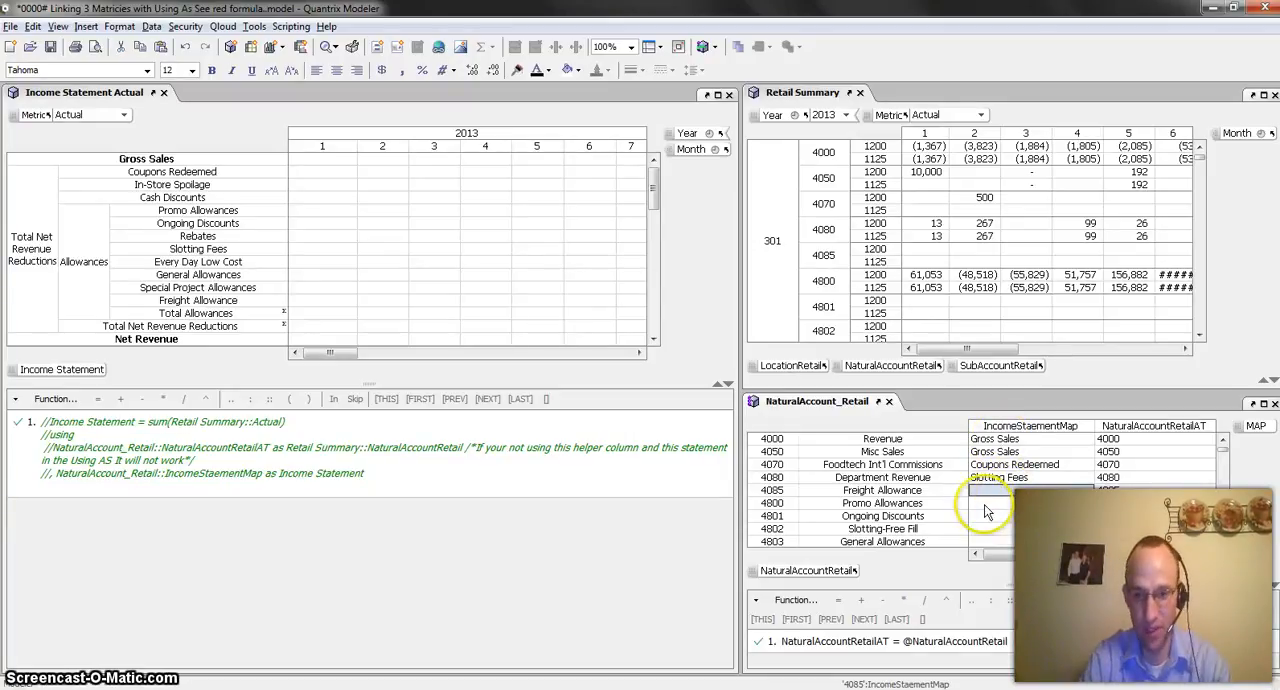
type("Freight Allowance")
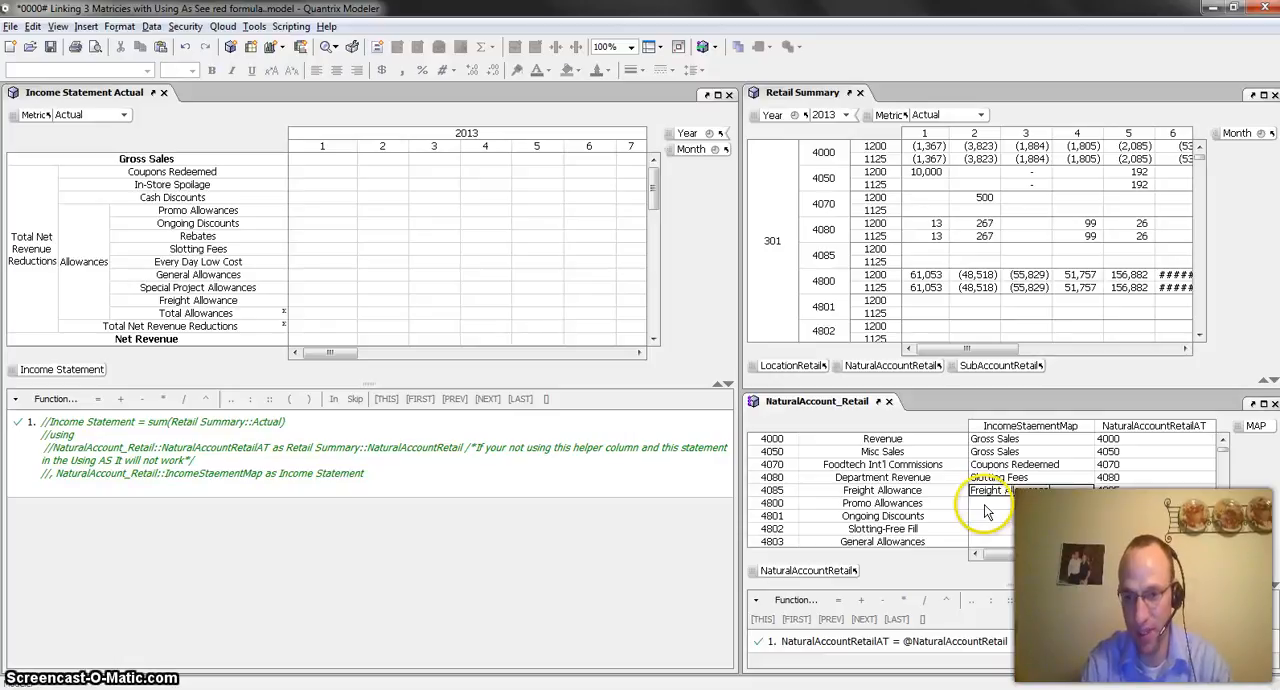
key("Return")
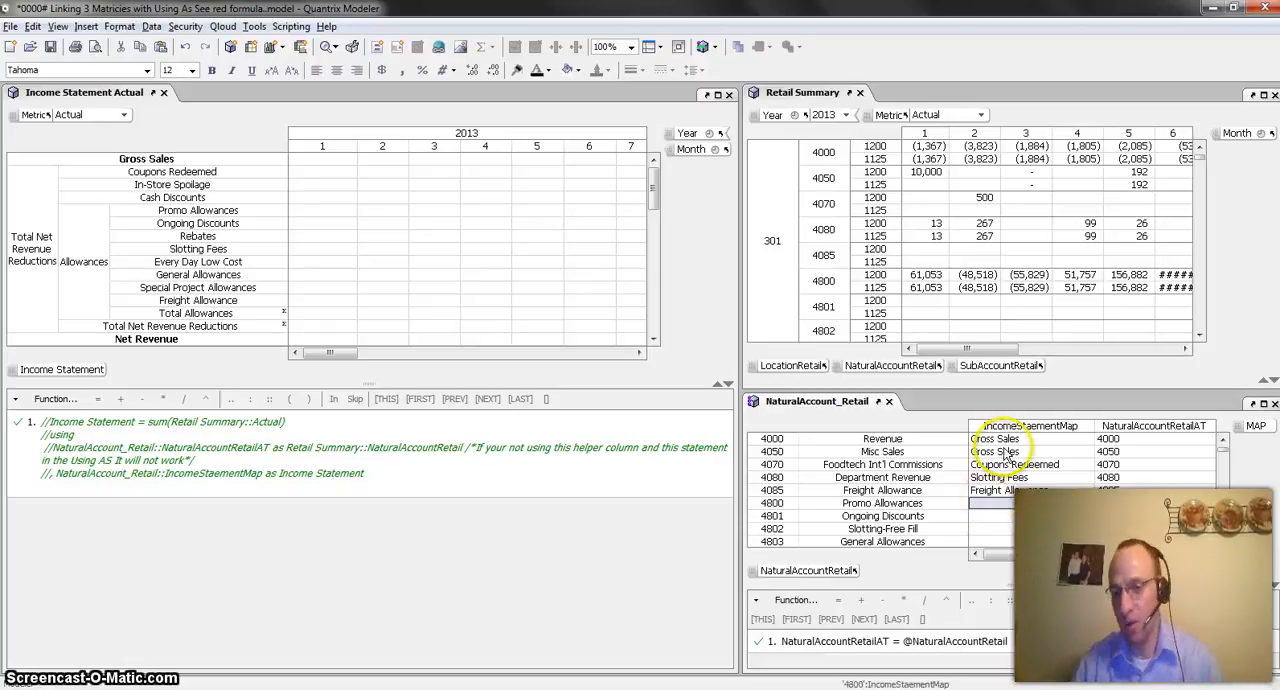
left_click_drag(1000, 439, 1023, 516)
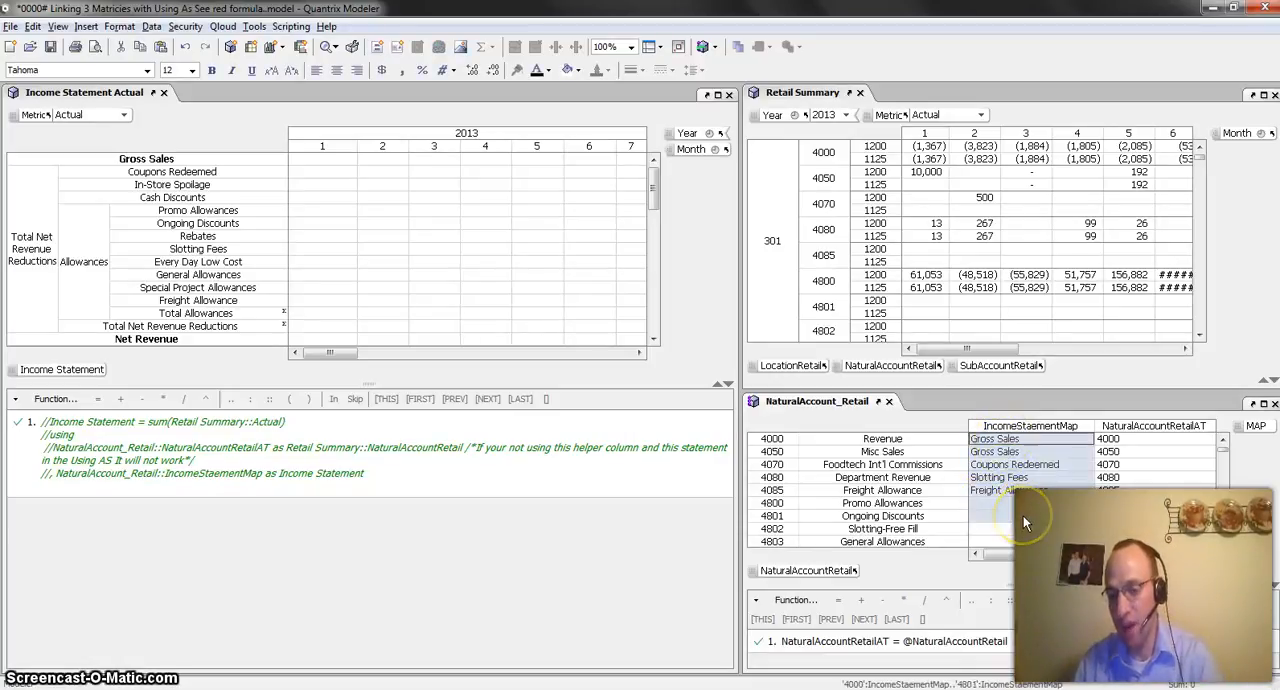
left_click(1128, 465)
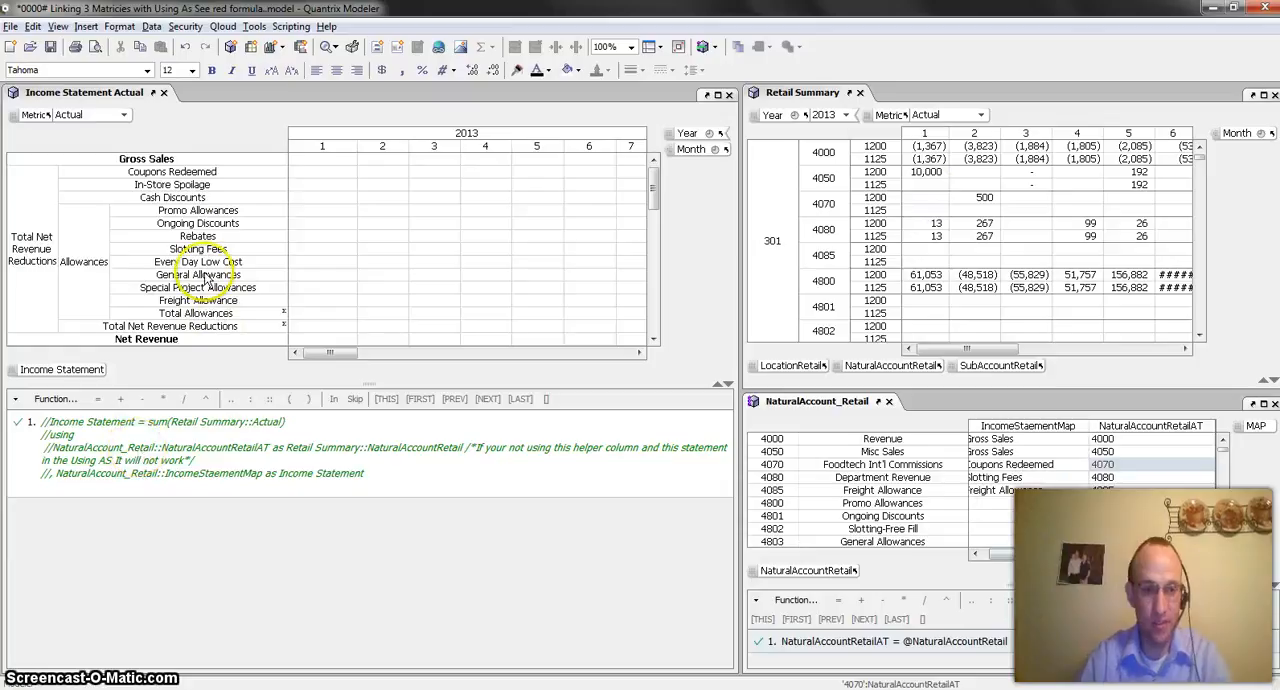
Start a new formula in the Income Statement Actual matrix: Income Statement = sum(Retail Summary::Actual)
left_click(73, 374)
key("=")
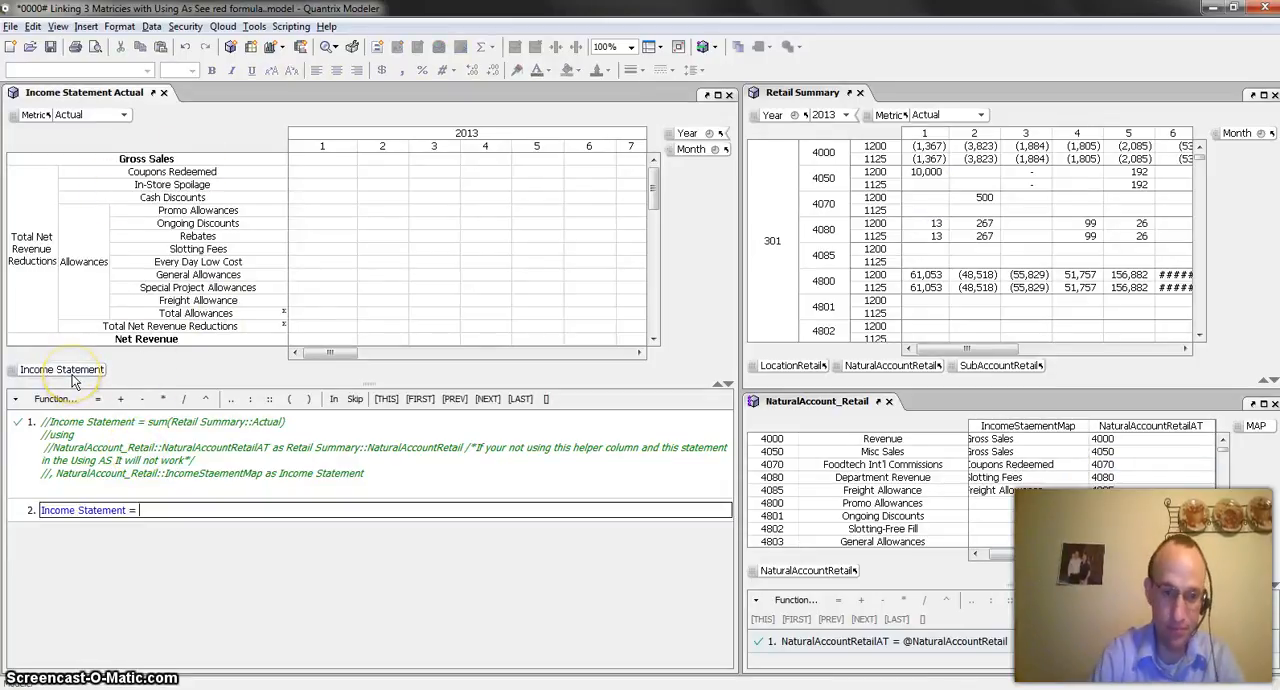
type("su")
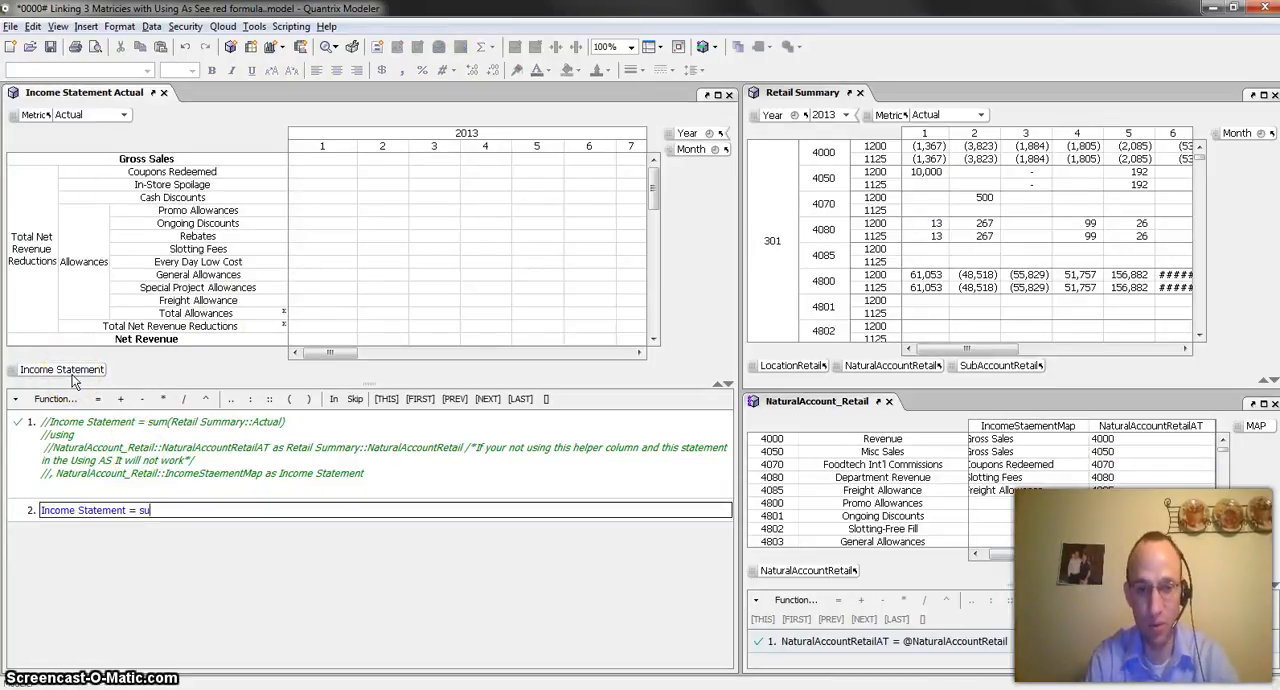
type("m(")
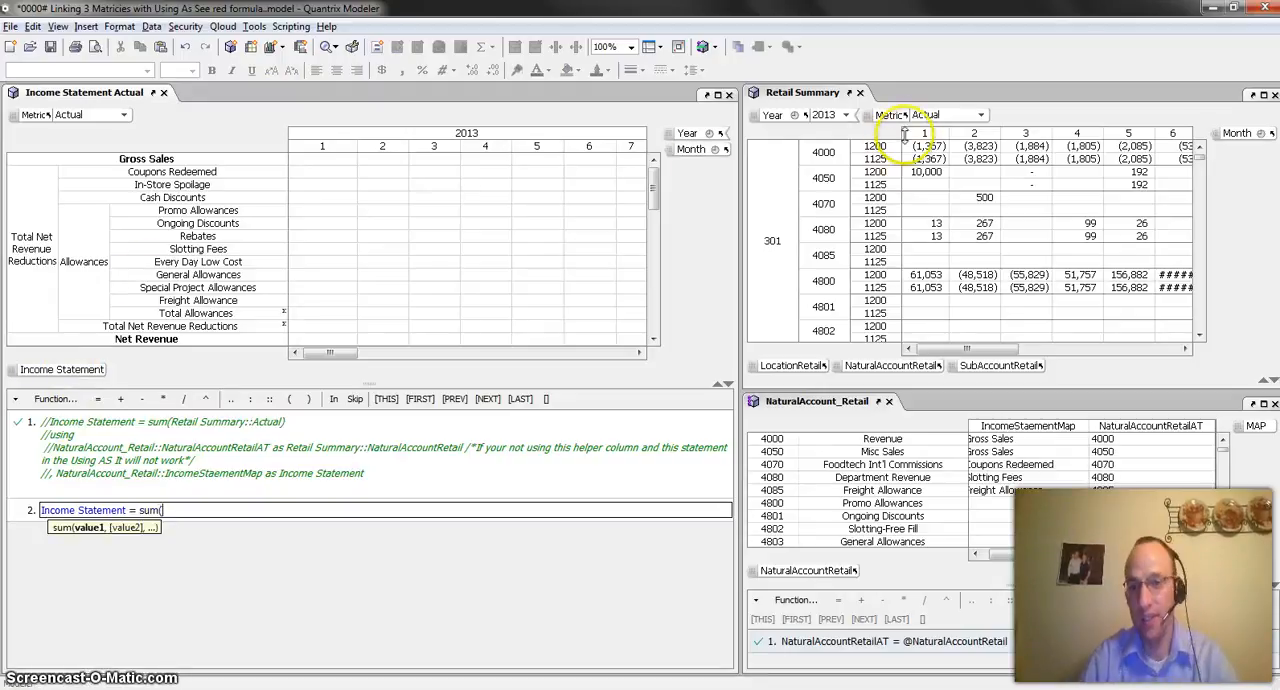
left_click(905, 136)
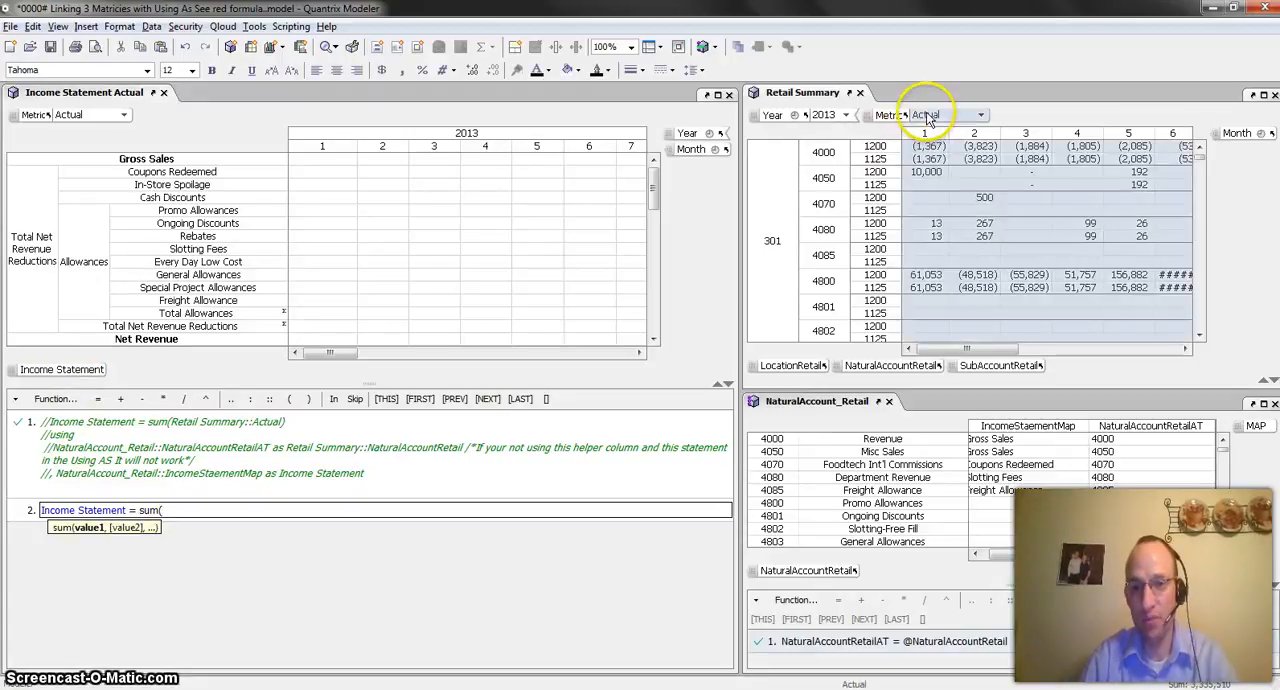
left_click(893, 115)
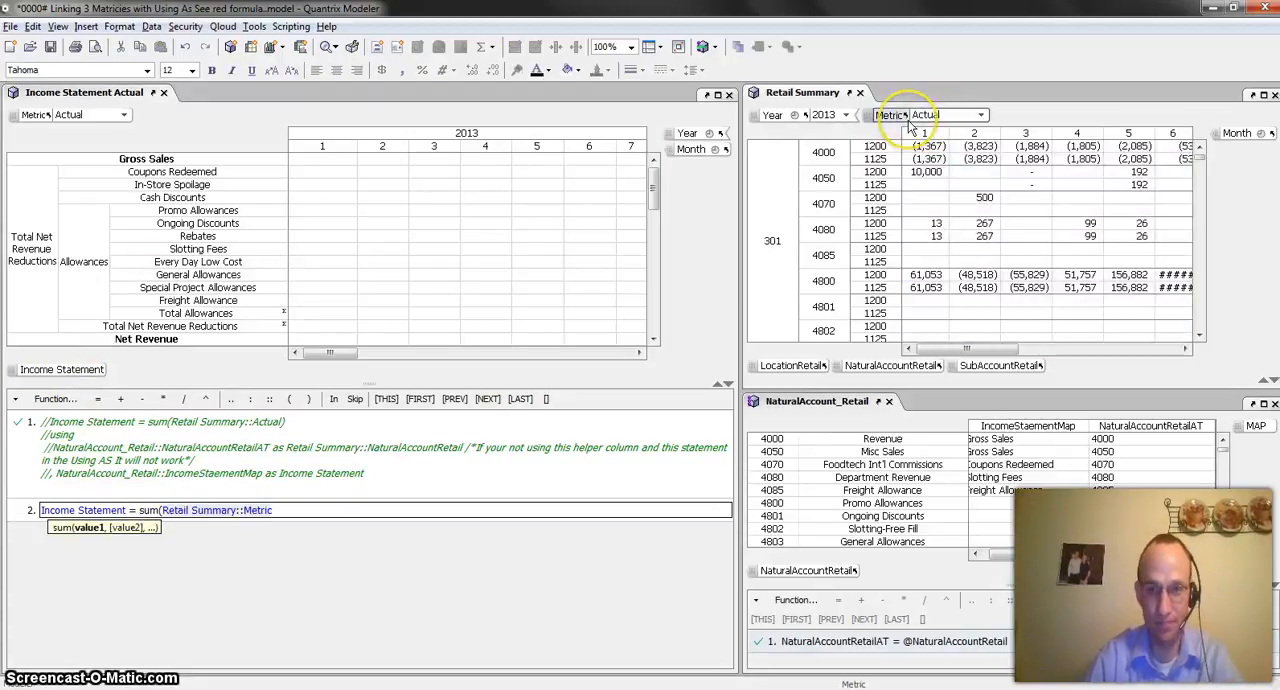
left_click(918, 118)
type(")")
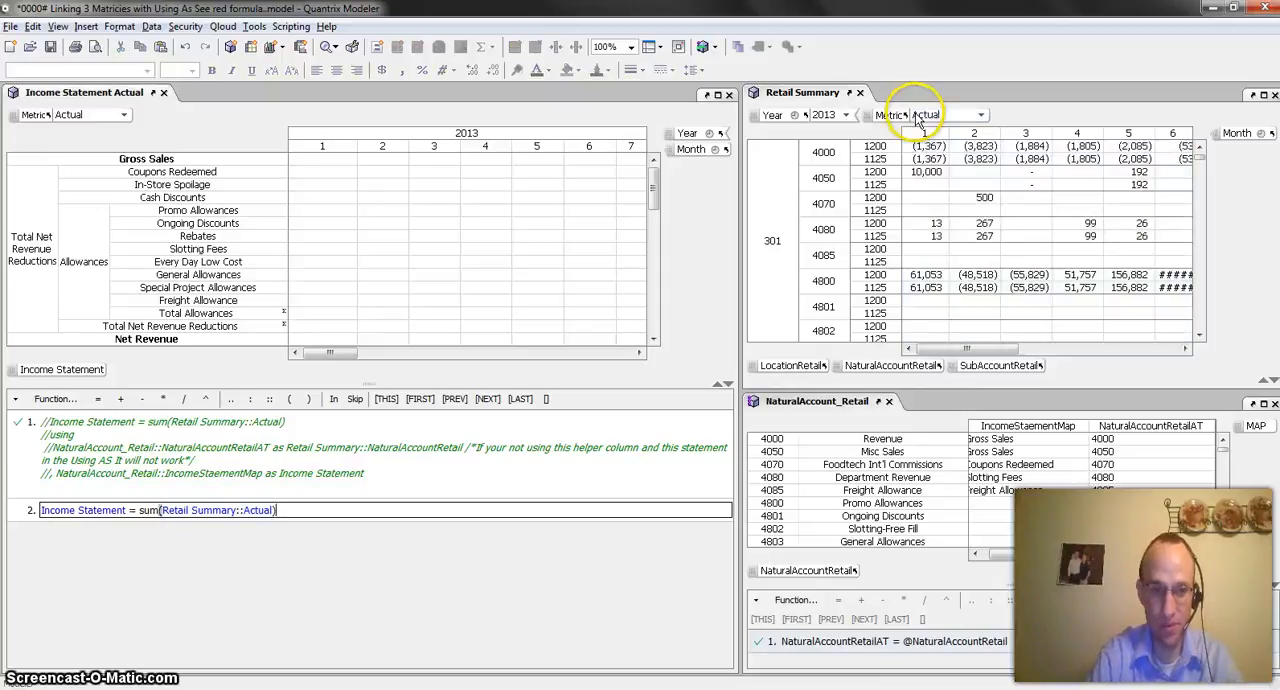
Add a using clause to the formula on a new line: using NaturalAccount_Retail::NaturalAccountRetailAT as Retail Summary::NaturalAccountRetail
key("Return")
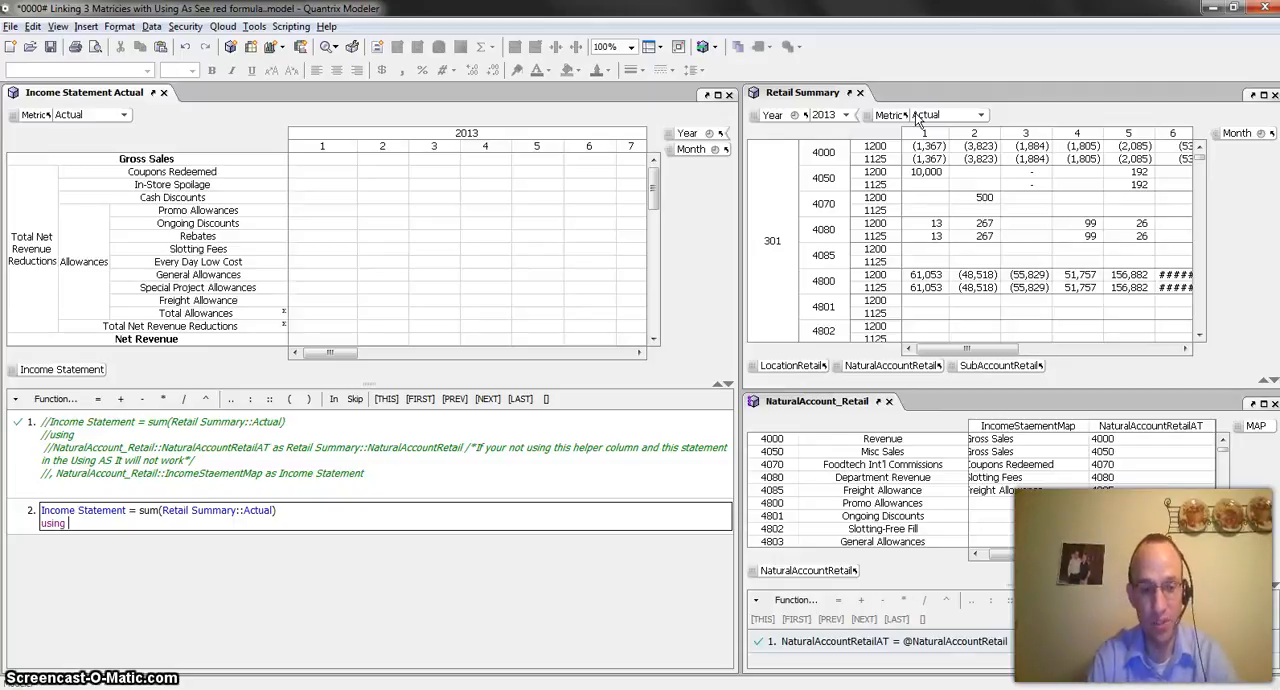
left_click(1143, 430)
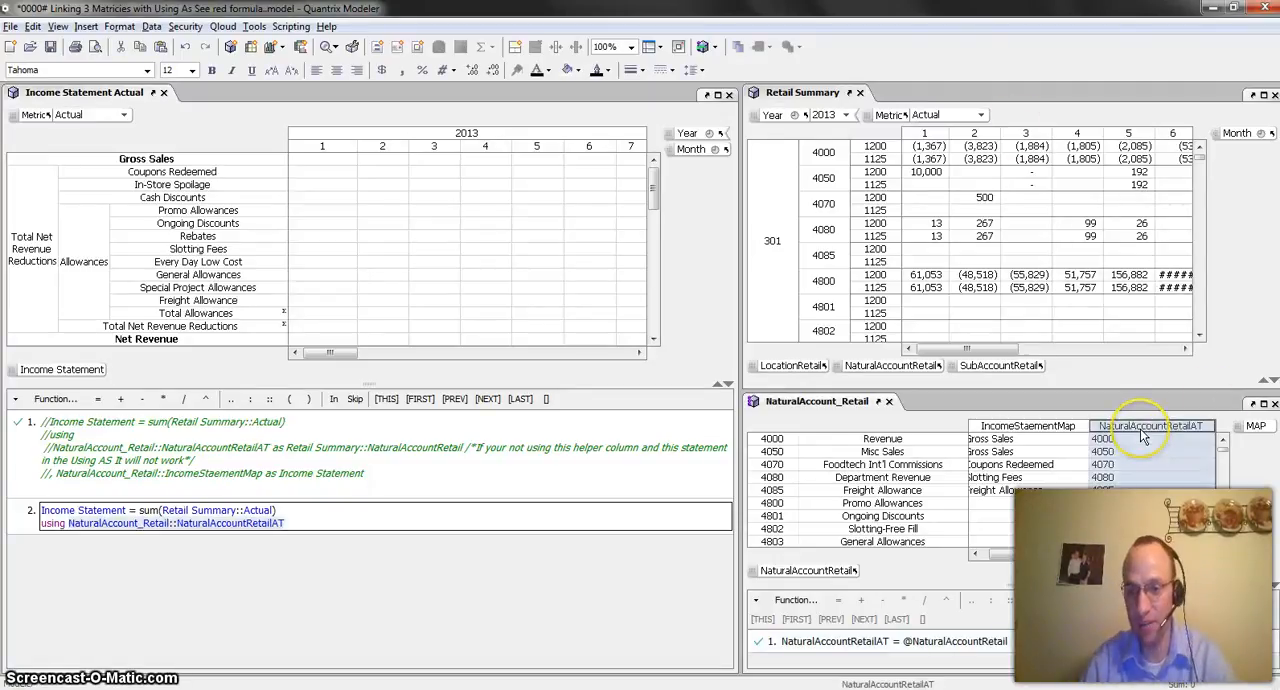
type("as")
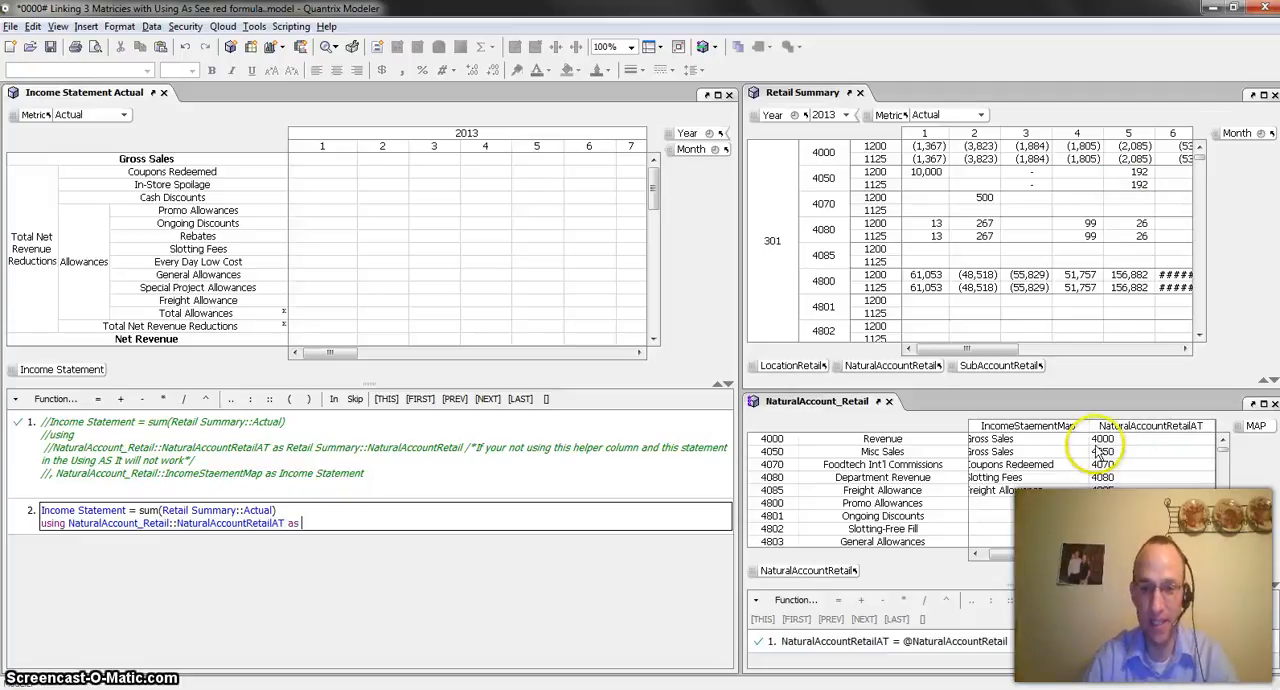
left_click(893, 368)
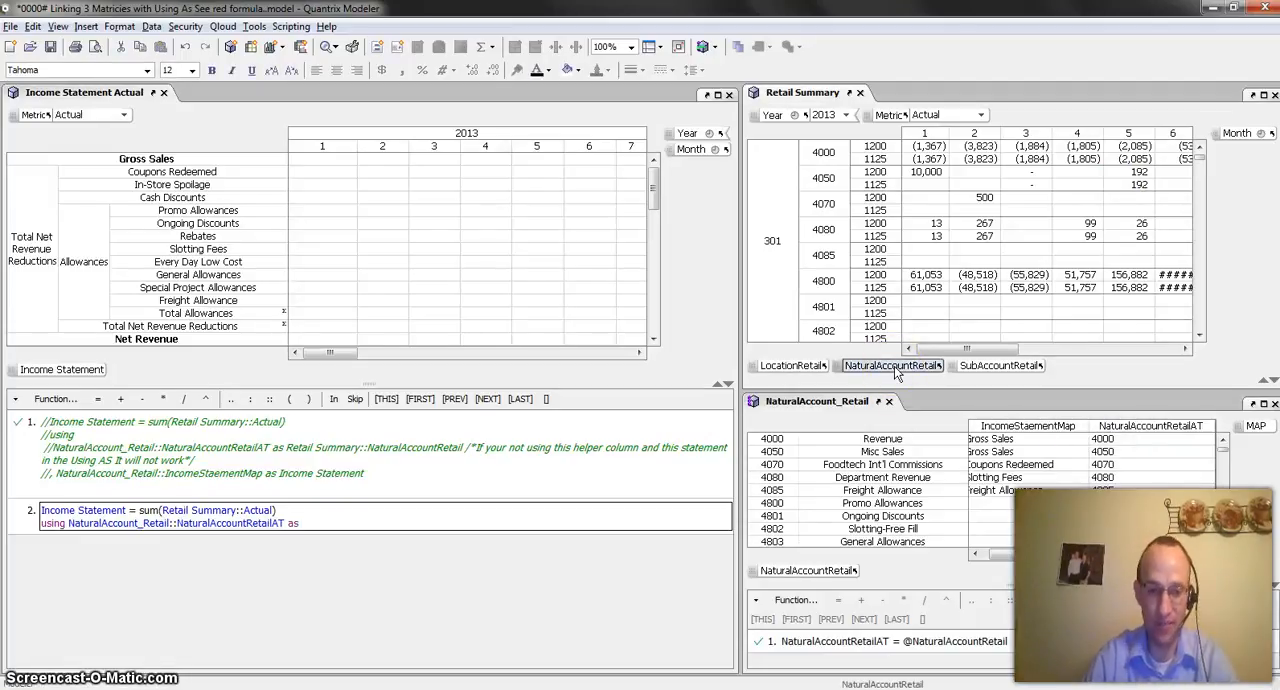
left_click(895, 370)
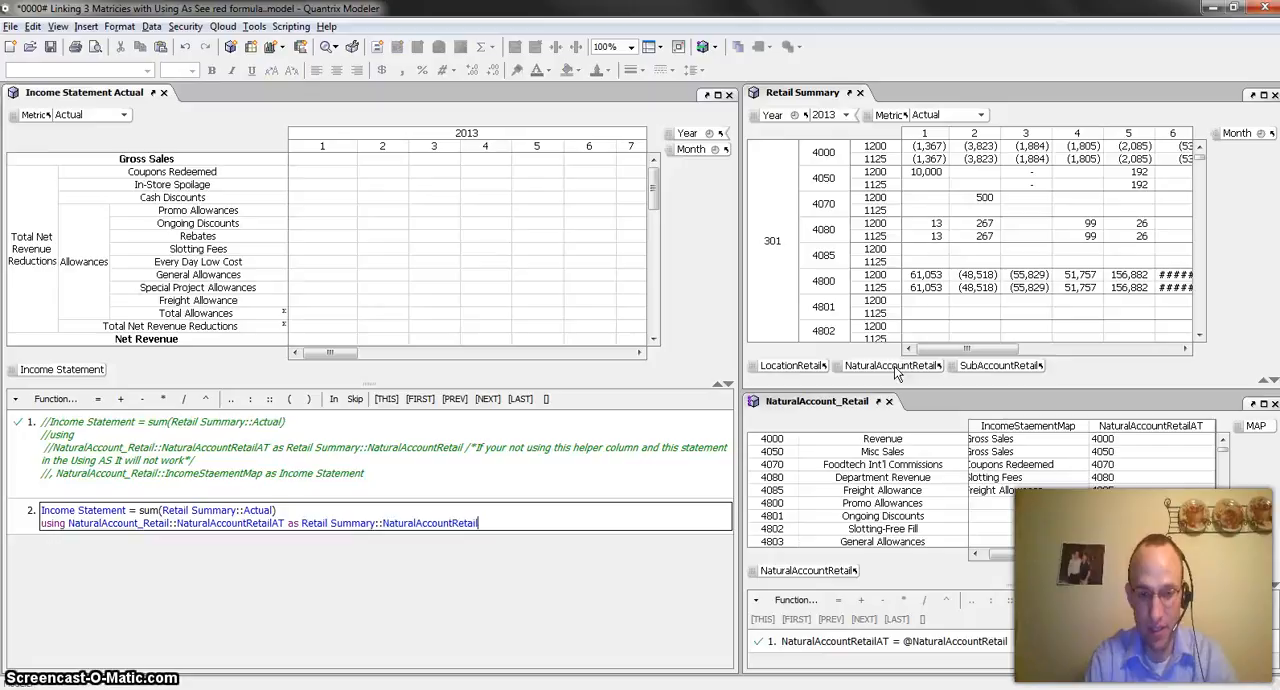
Complete the formula with a second mapping, ", NaturalAccount_Retail::IncomeStaementMap as Income Statement", and commit it
key("Return")
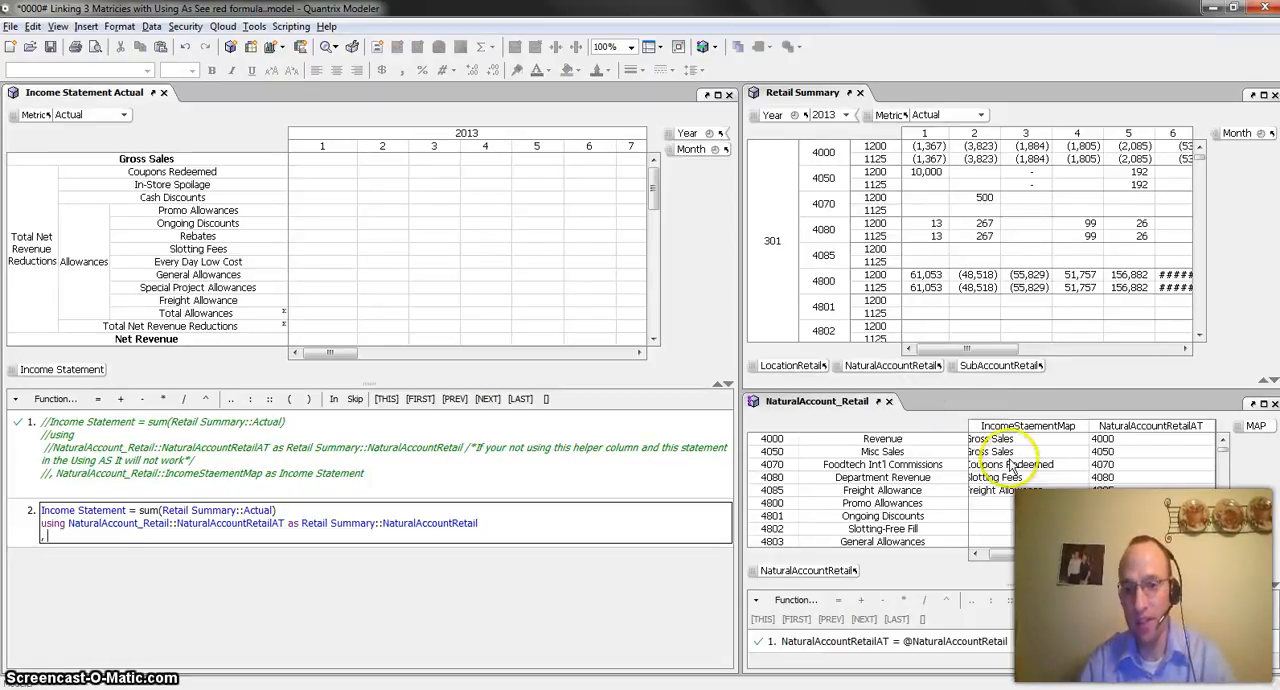
type(",")
left_click(1008, 430)
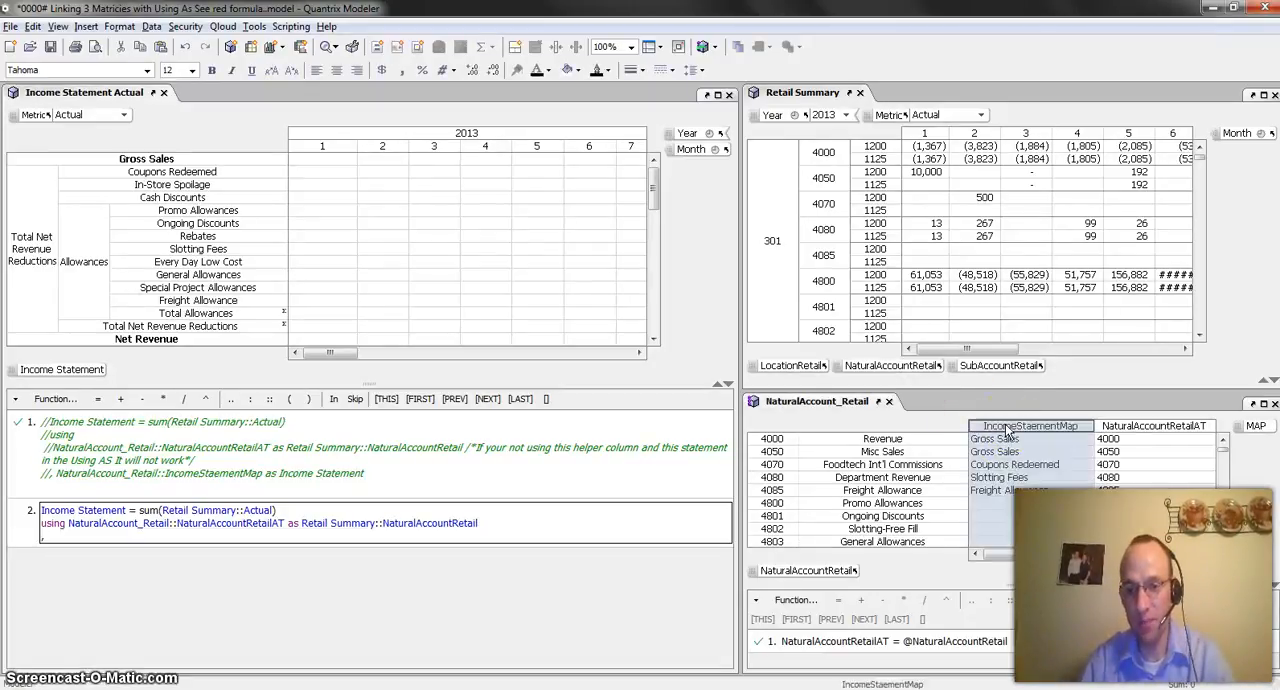
type("as")
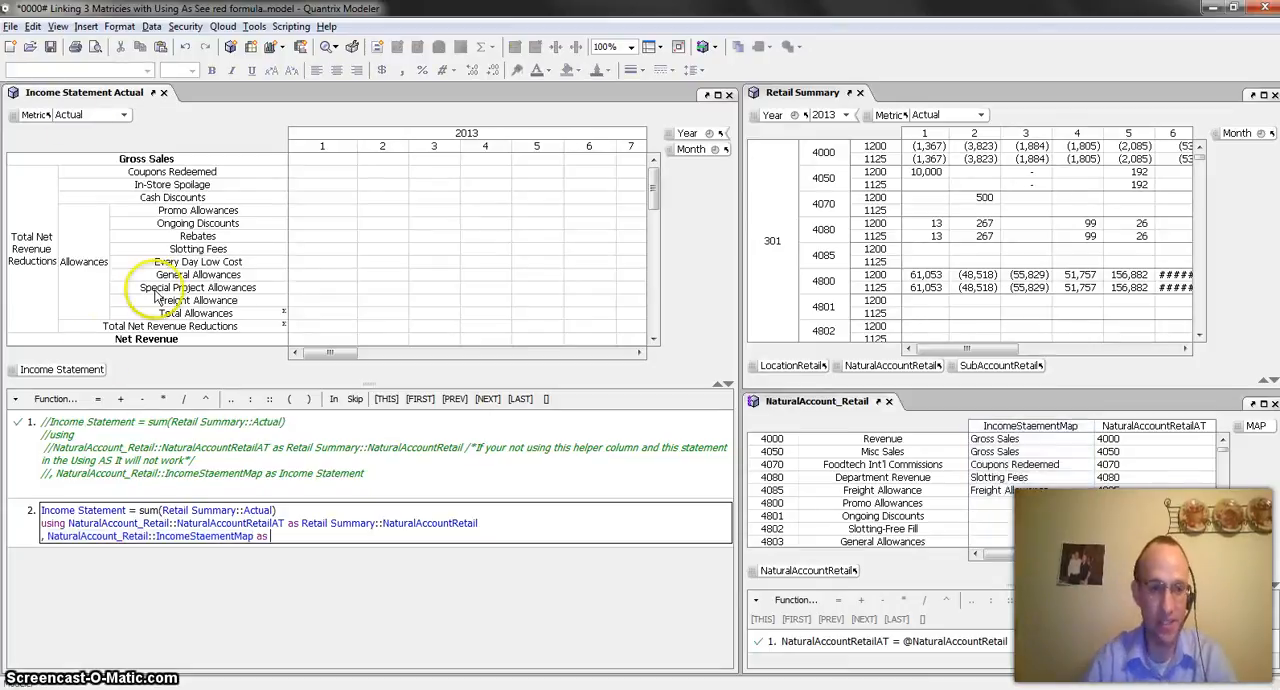
left_click(62, 369)
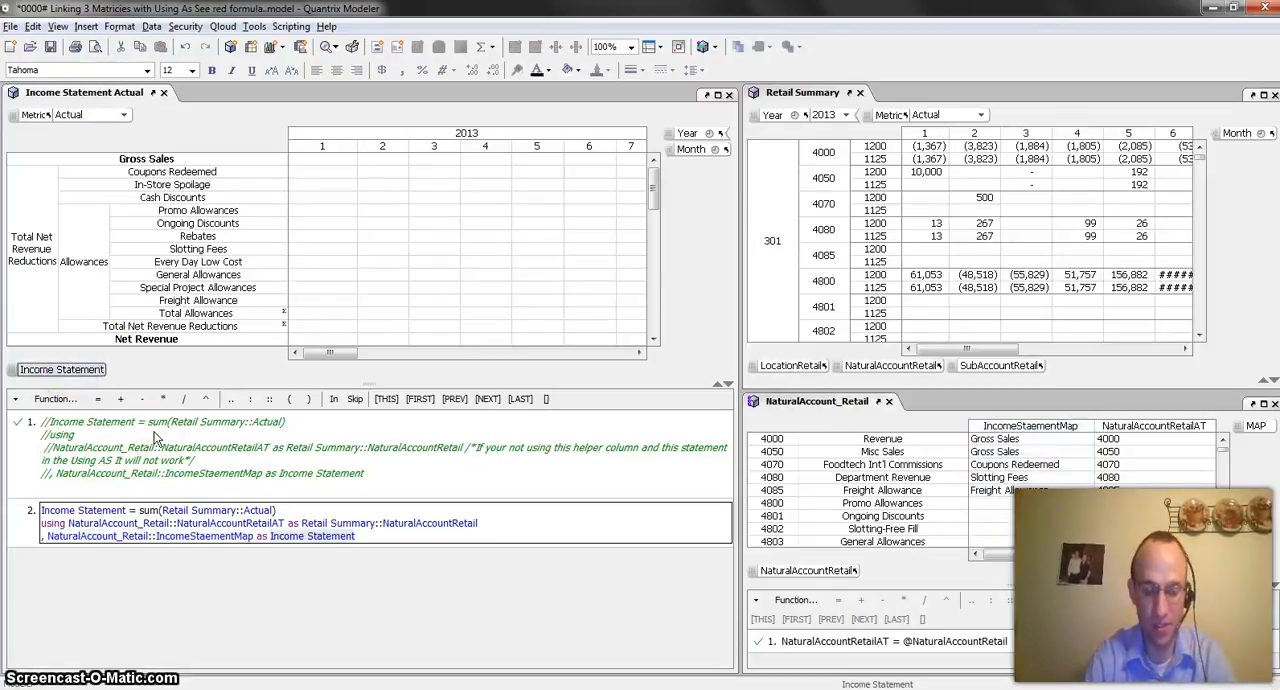
key("Return")
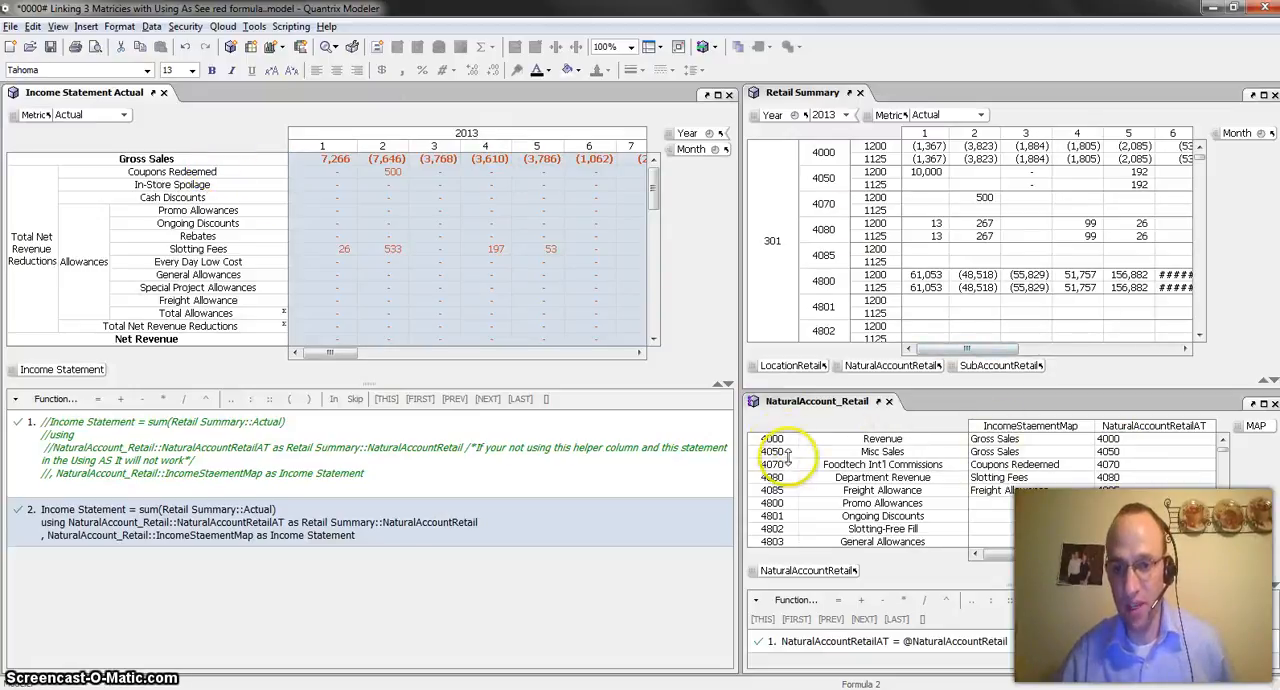
Check the sums of accounts 4000 and 4050 for months 1 and 2 in Retail Summary, and inspect account 4070's income statement mapping
left_click_drag(929, 150, 931, 181)
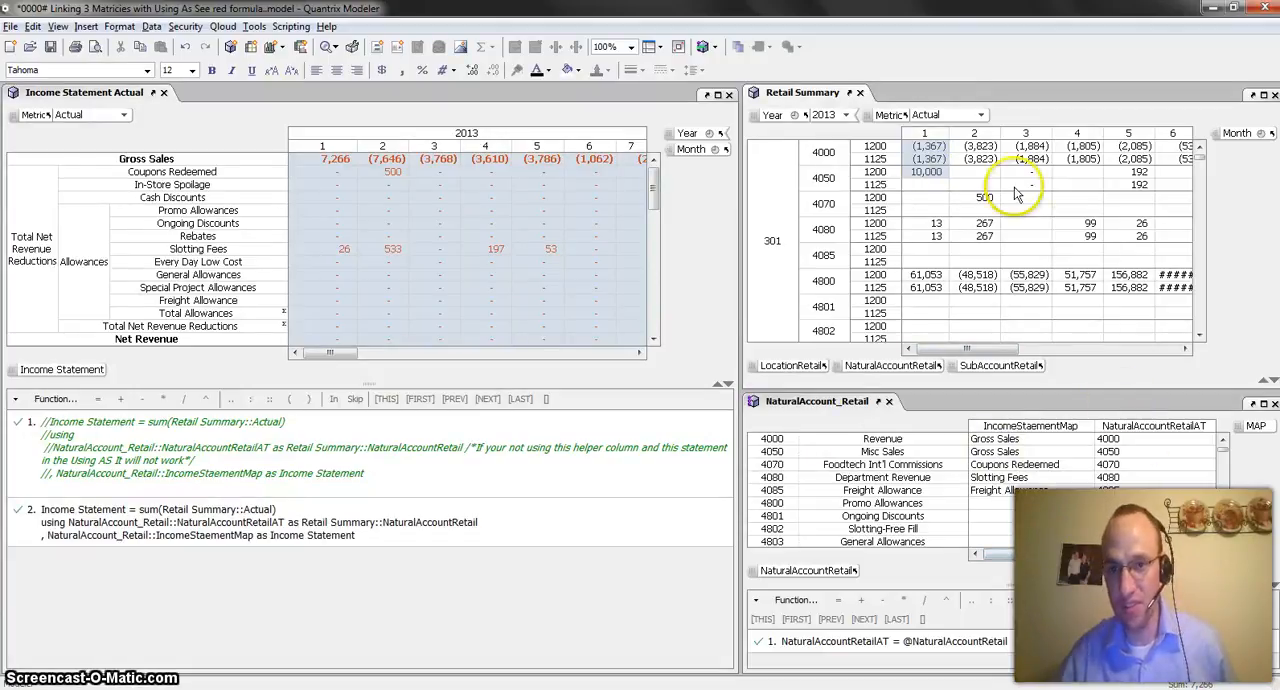
left_click_drag(973, 146, 982, 187)
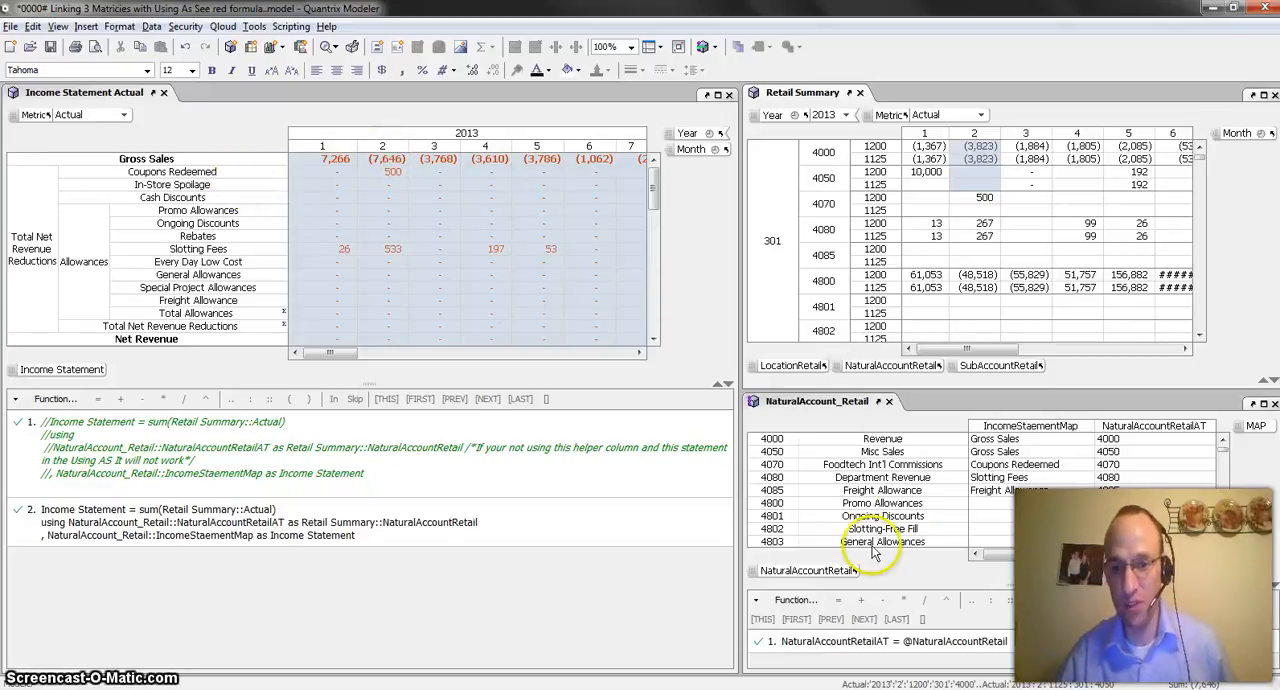
left_click(1037, 472)
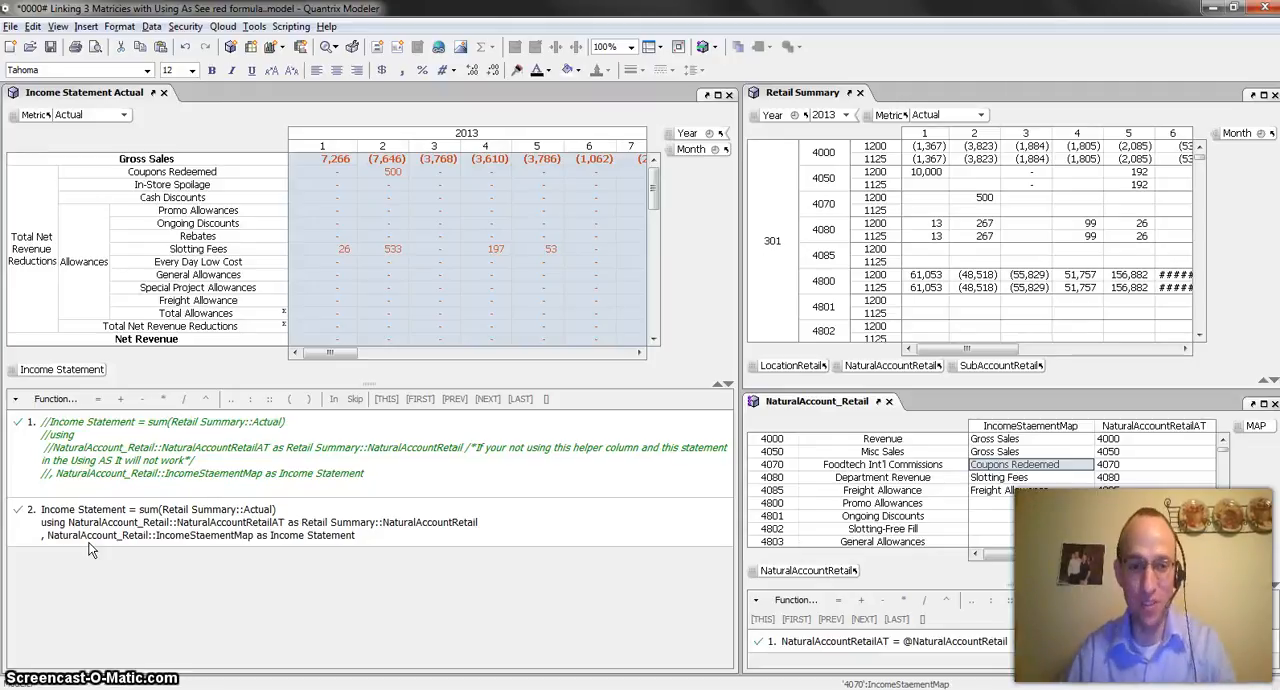
Switch to the PowerPoint presentation and show the contact slide
key("alt+Tab")
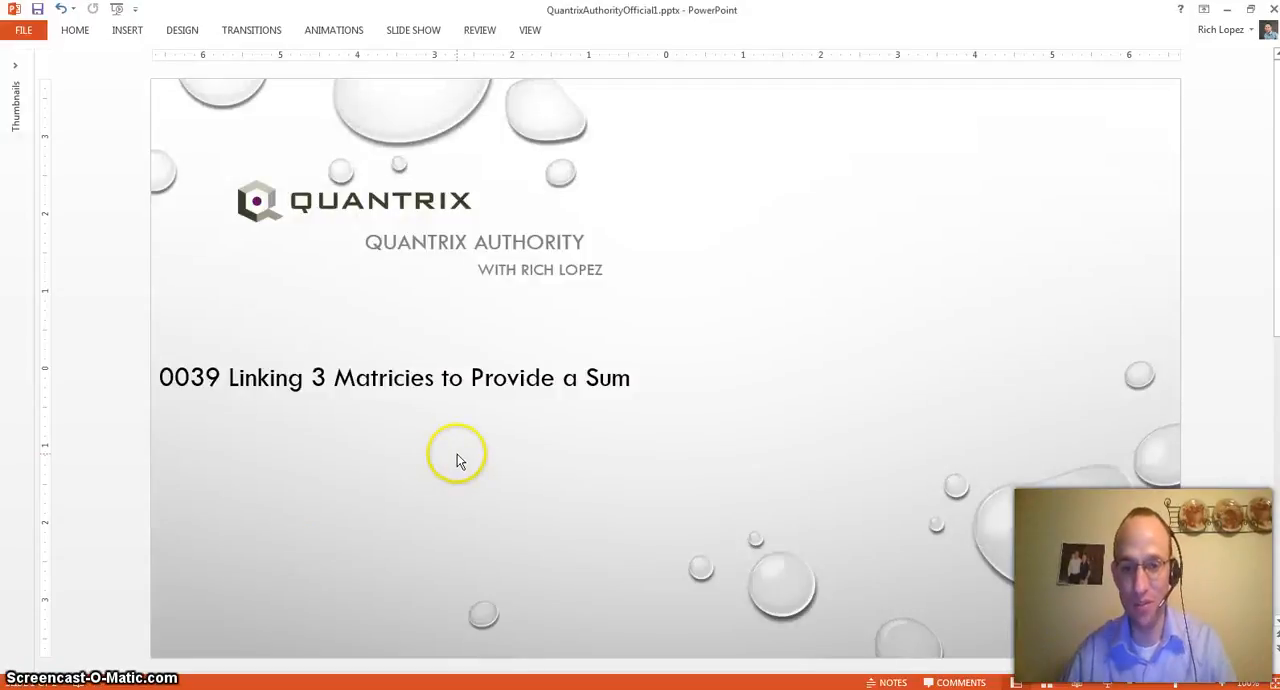
scroll(457, 461, "down", 1)
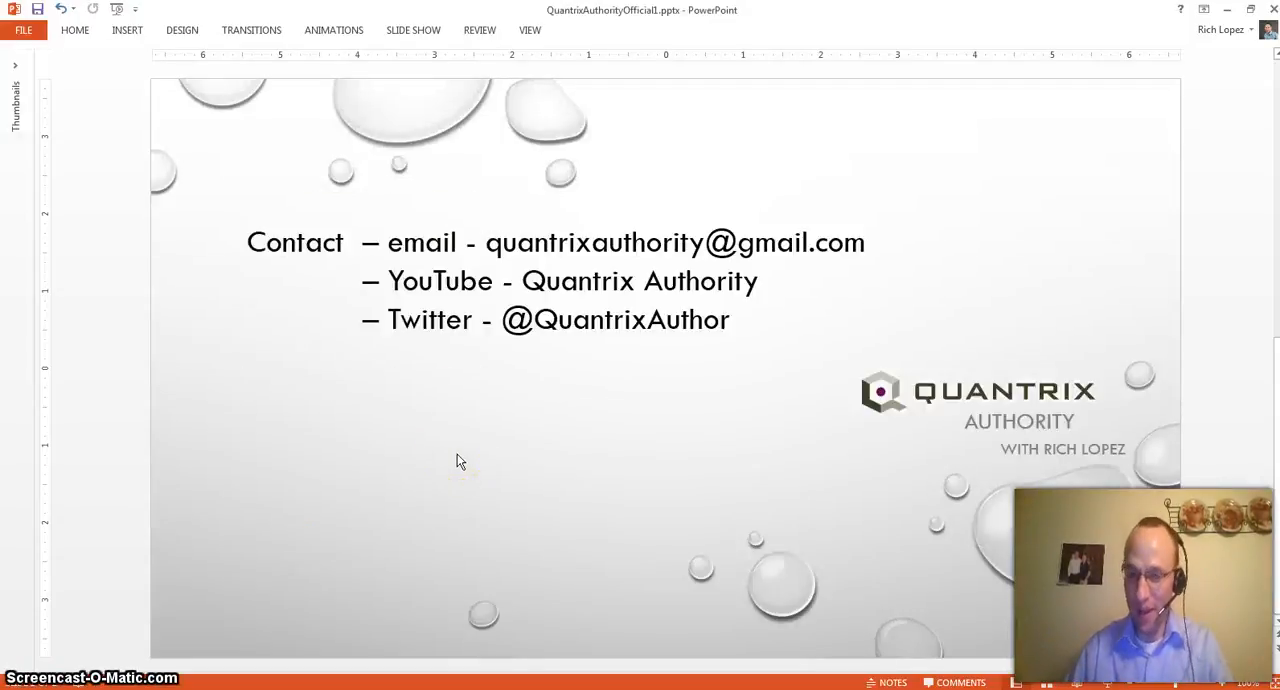